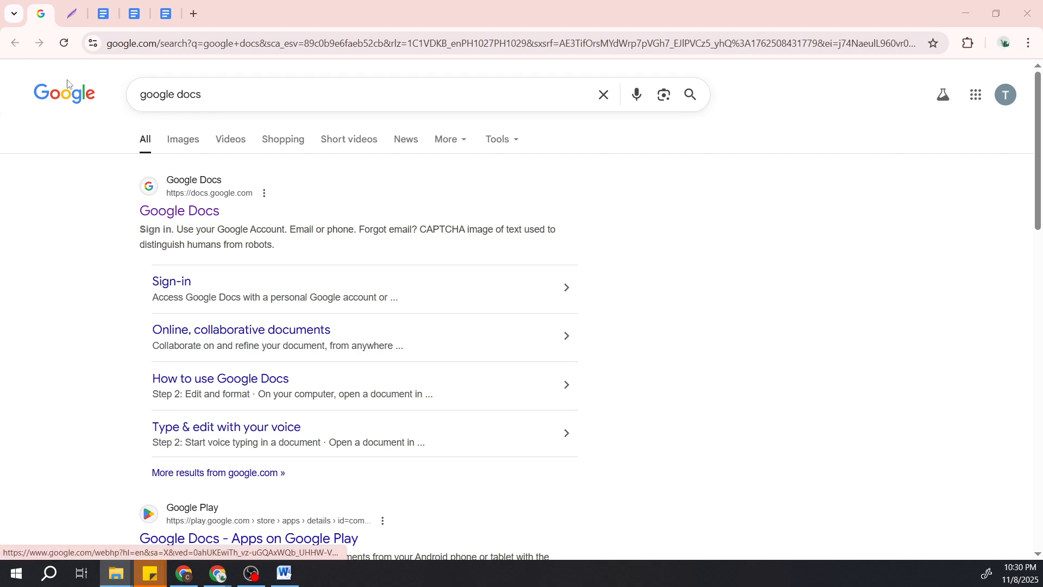
Switch to the already open Google Docs document named 01.
left_click(71, 20)
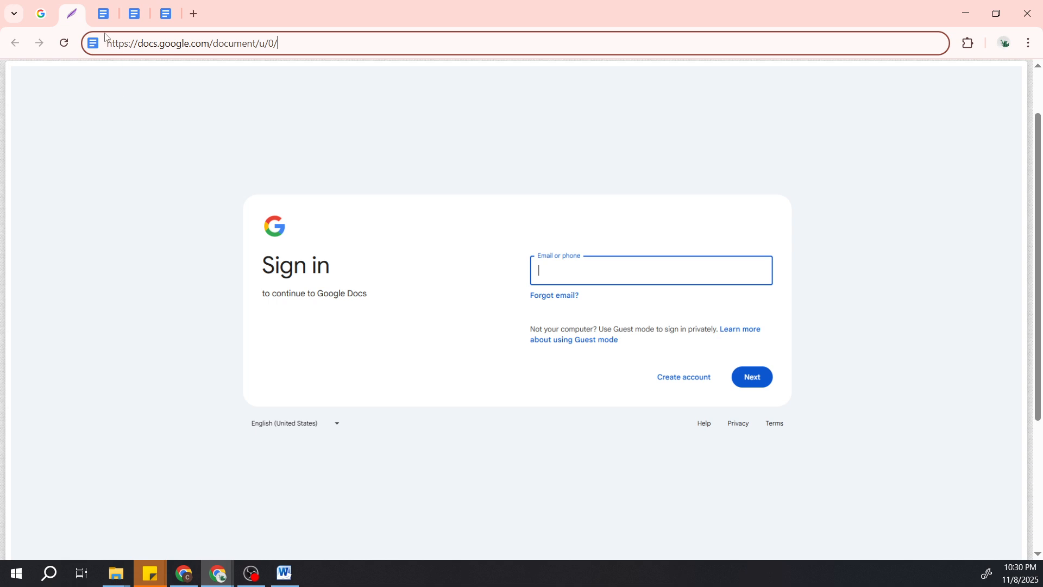
left_click(103, 13)
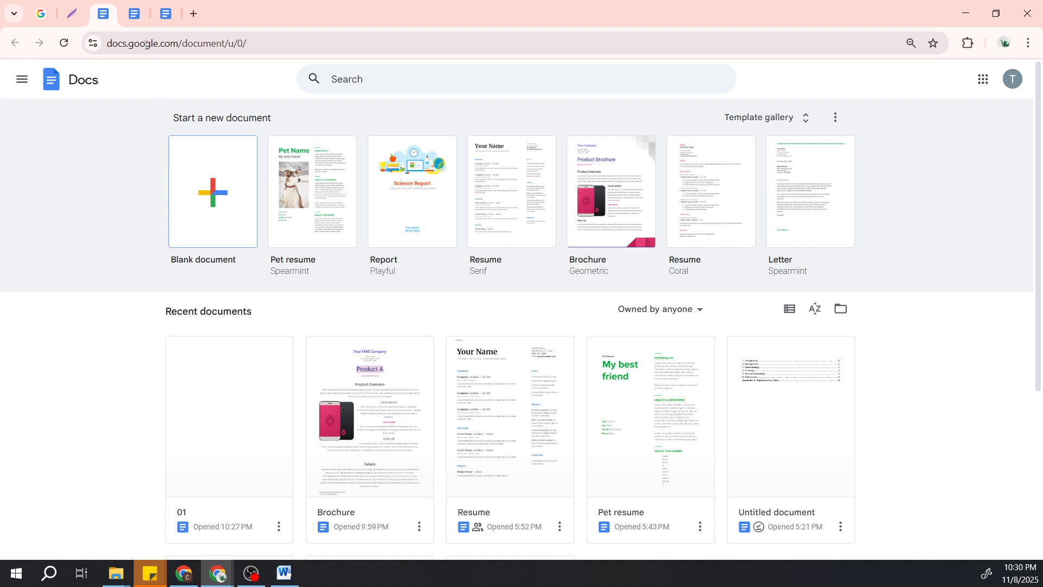
left_click(135, 18)
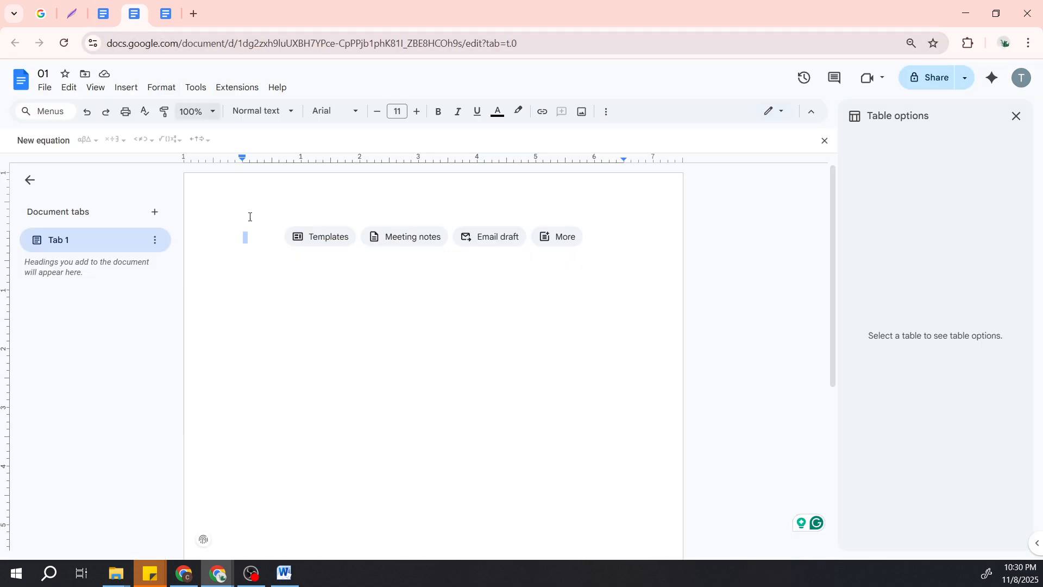
Insert a table with two columns and three rows at the start of the blank document.
left_click(255, 238)
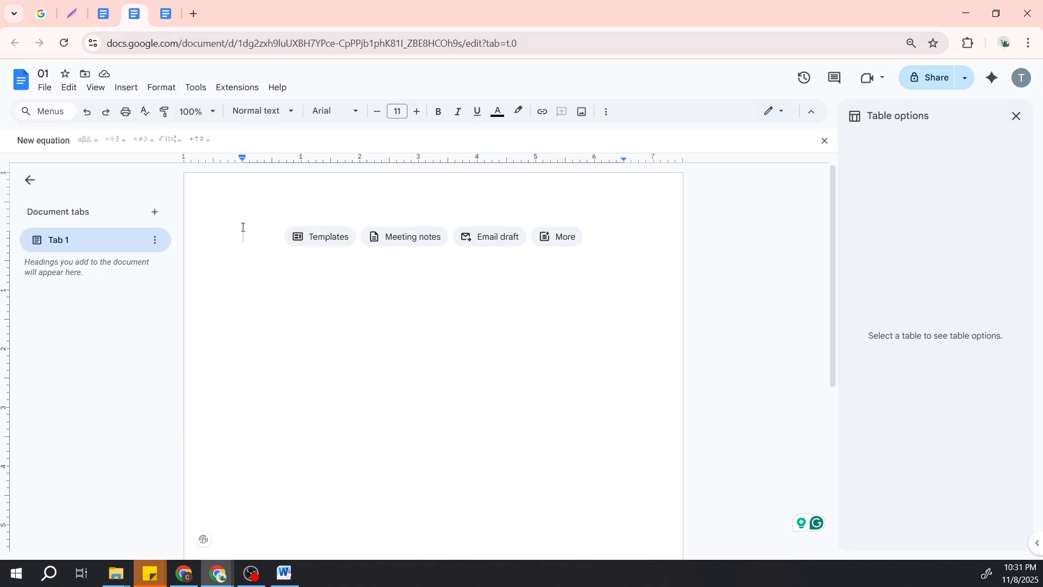
left_click(136, 94)
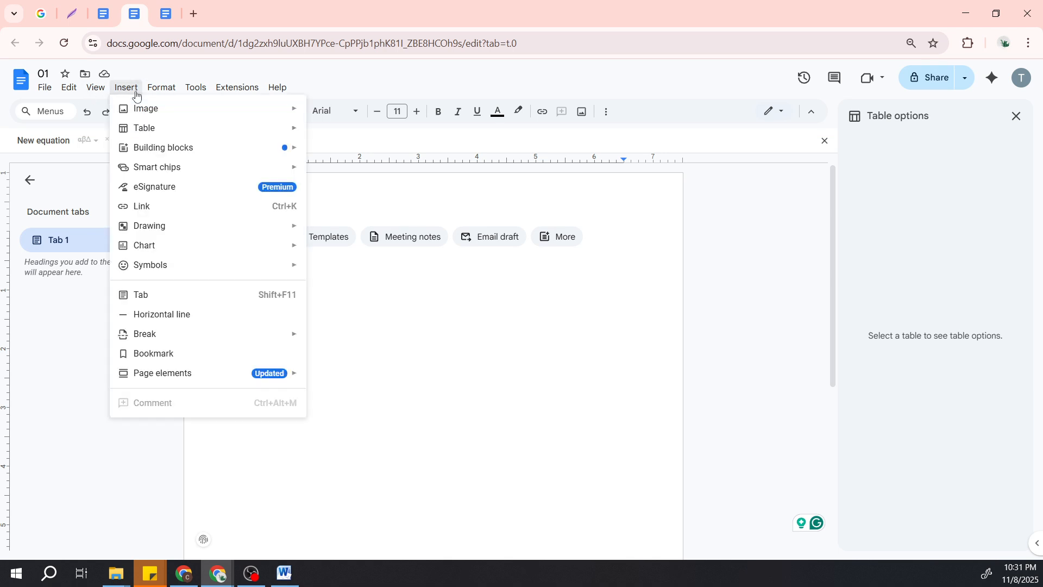
mouse_move(141, 133)
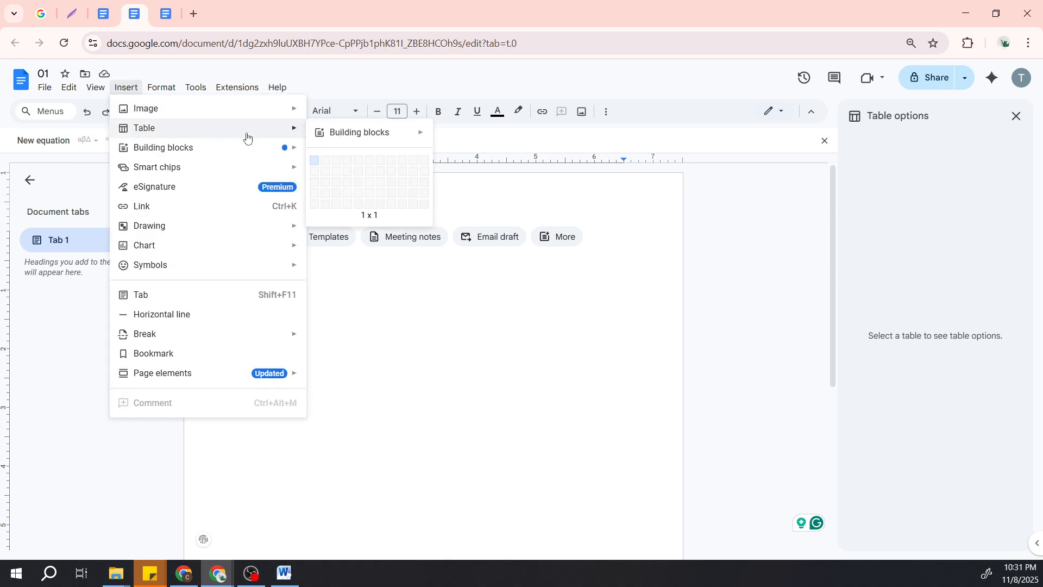
left_click(324, 185)
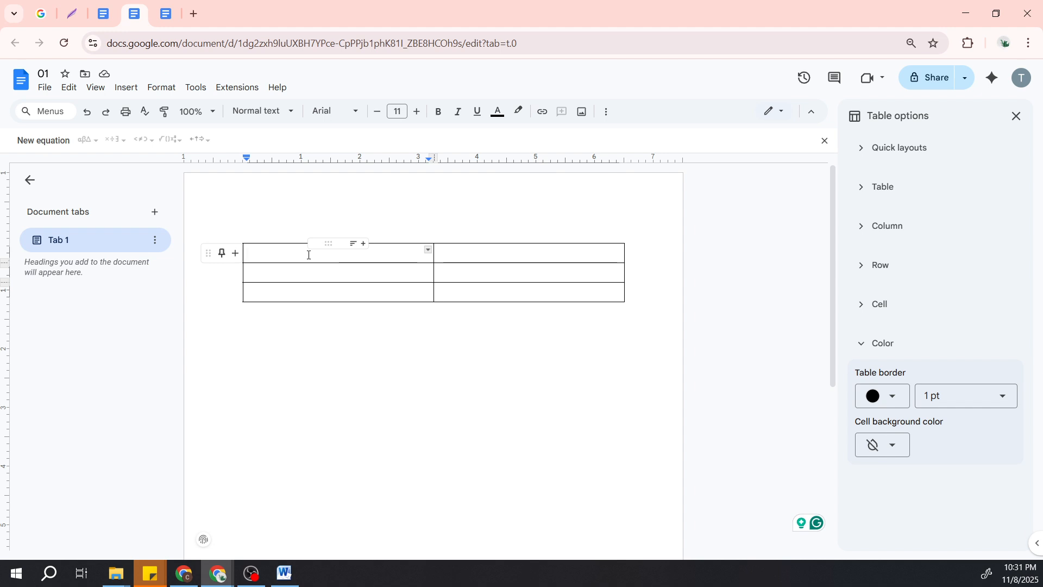
Fill the table's first column with the labels NAME, EMAIL and PHONE NUMBER, one per row.
type("NAME")
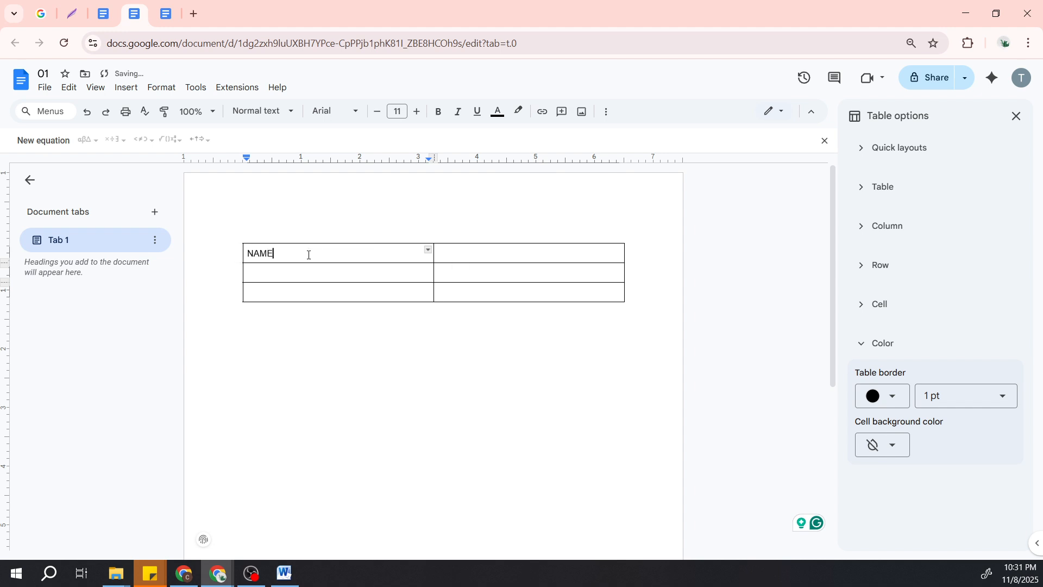
key("Down")
type("EMAIL")
key("Down")
type("PHONE NUM")
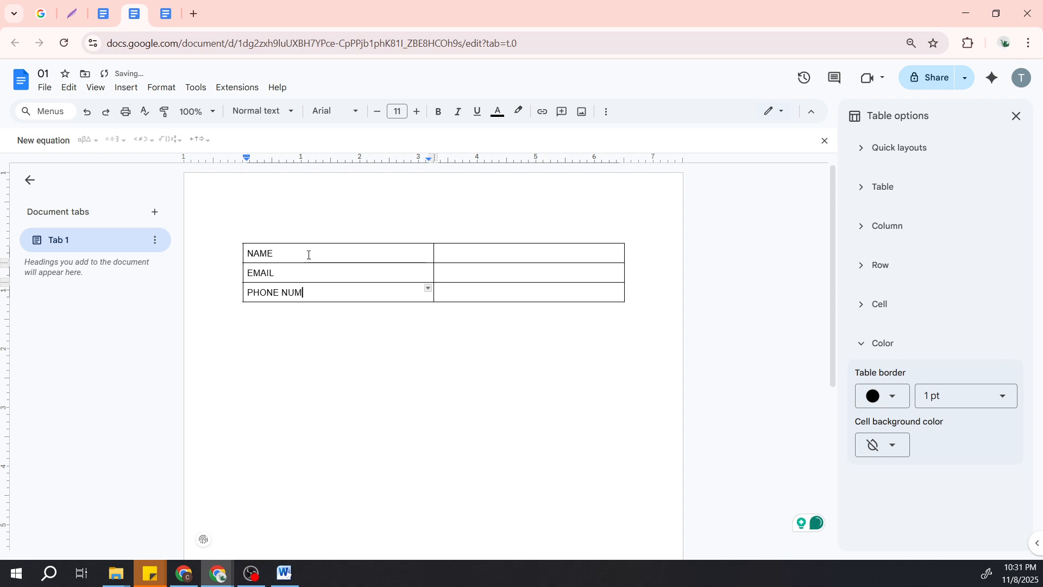
type("BER")
left_click(478, 257)
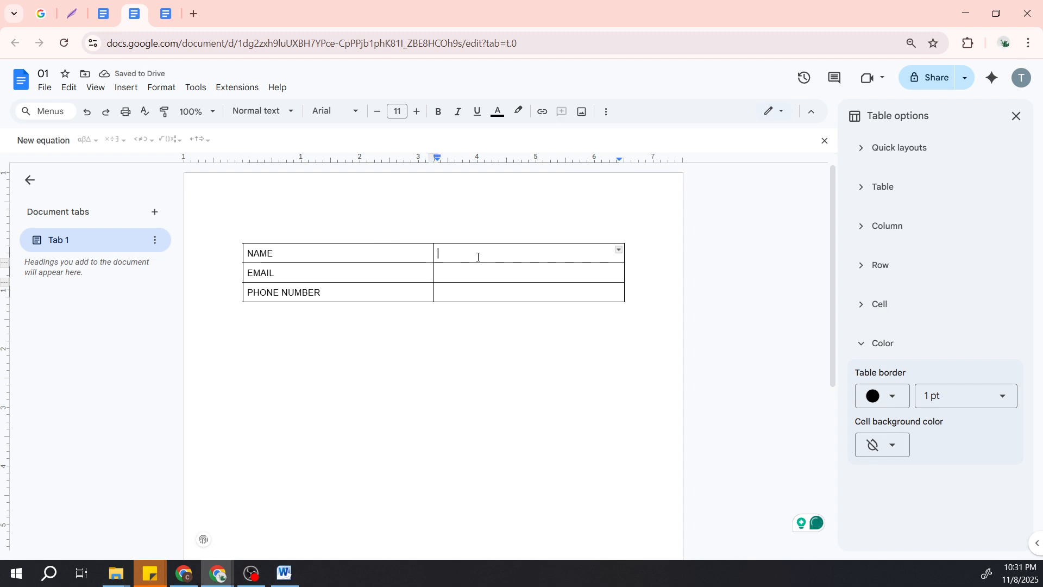
left_click(538, 292)
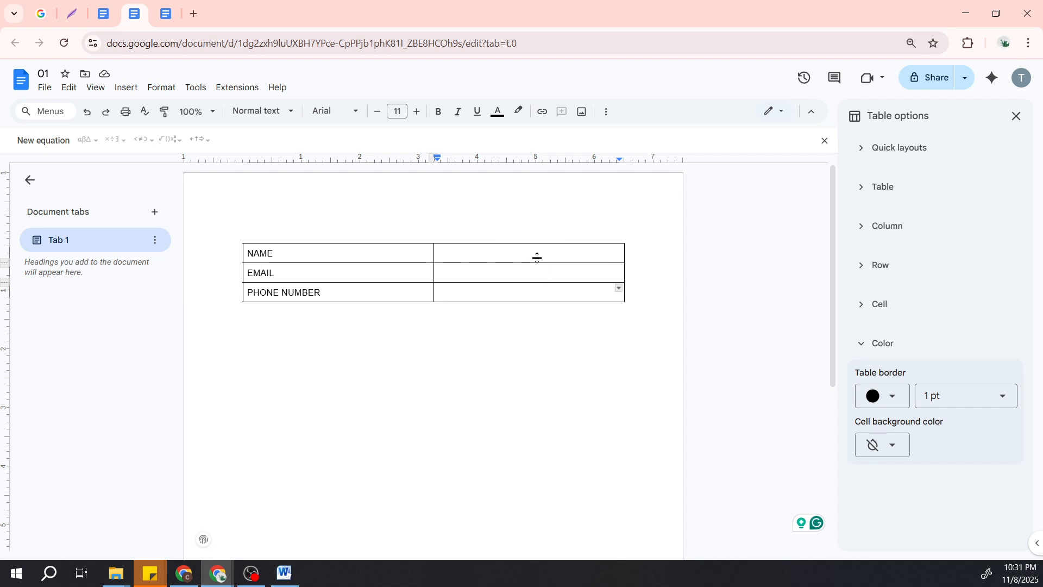
left_click(461, 255)
key("alt+Tab")
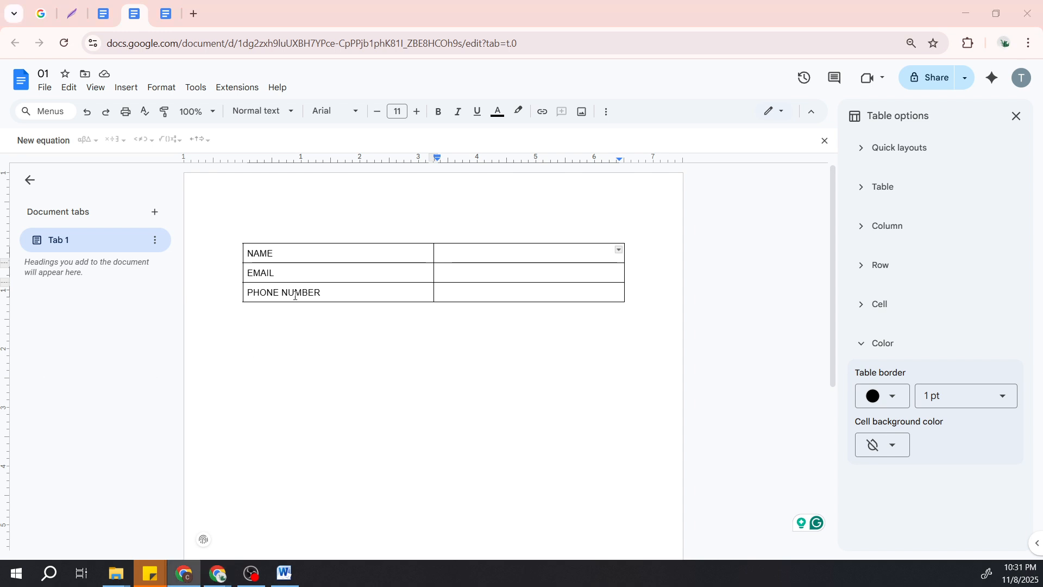
Set the vertical alignment of all the table's cells to Middle.
left_click_drag(300, 253, 483, 296)
right_click(484, 293)
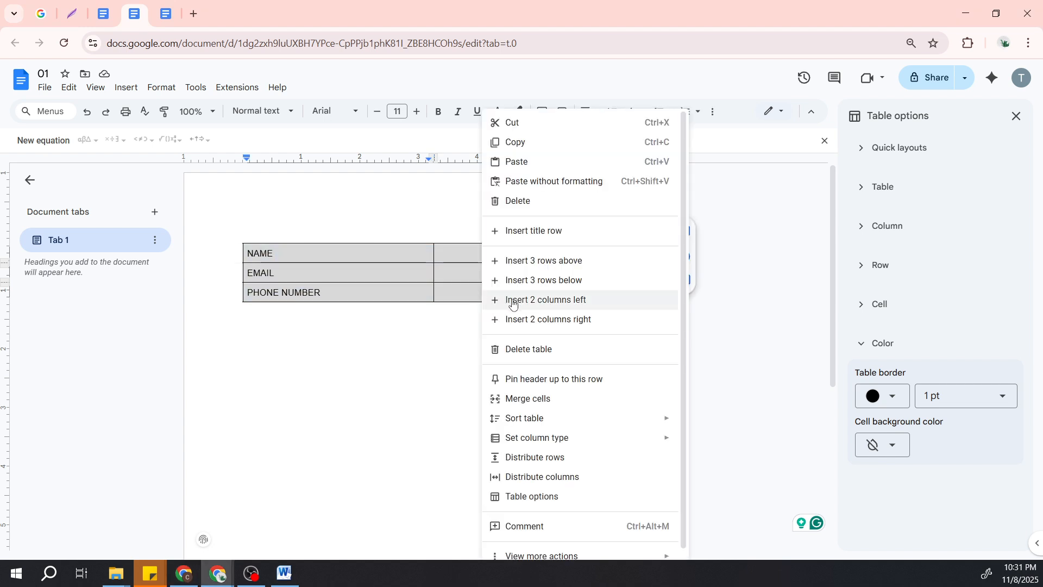
left_click(544, 495)
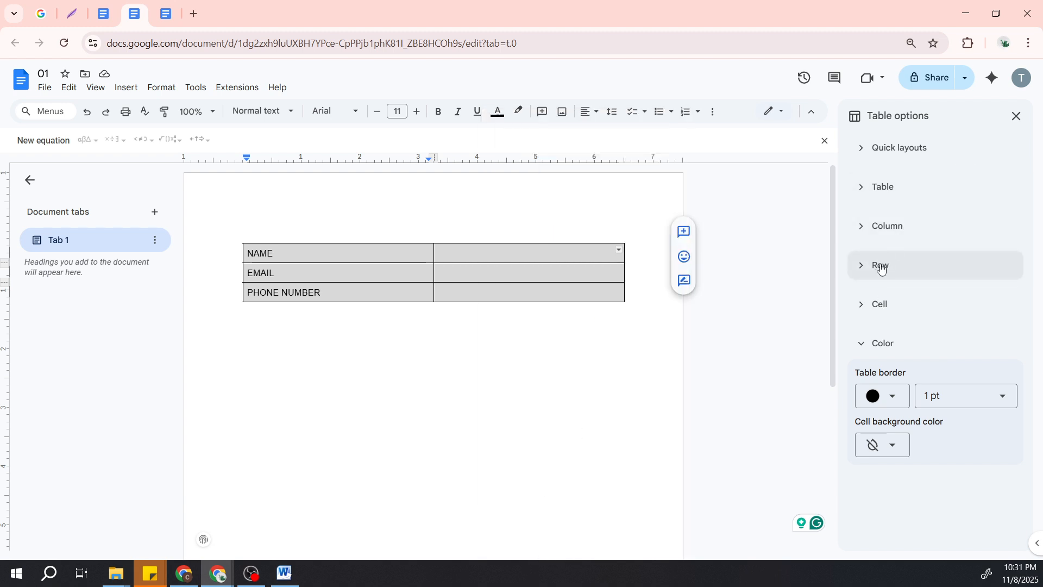
left_click(857, 303)
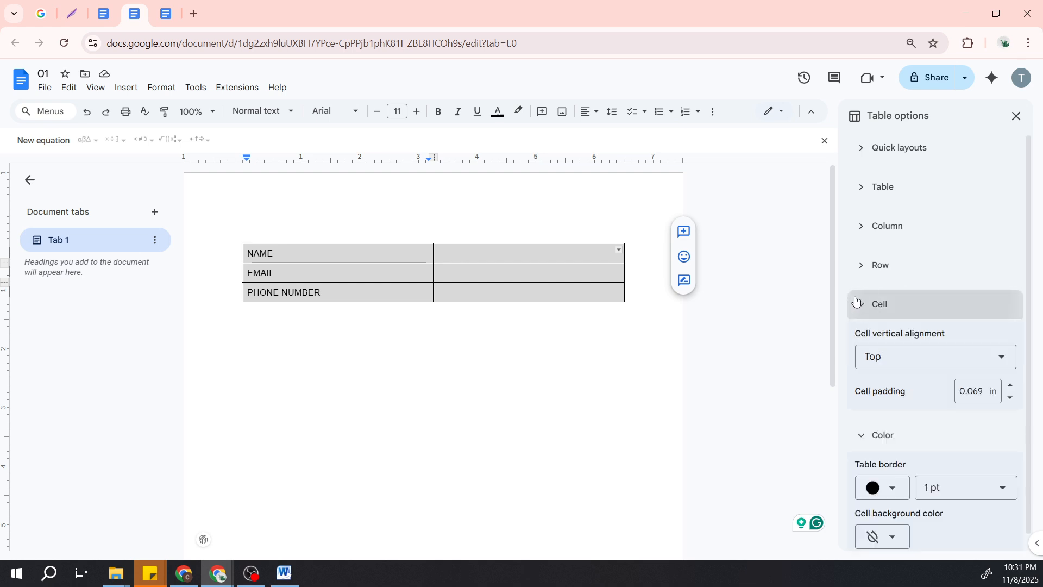
left_click(890, 365)
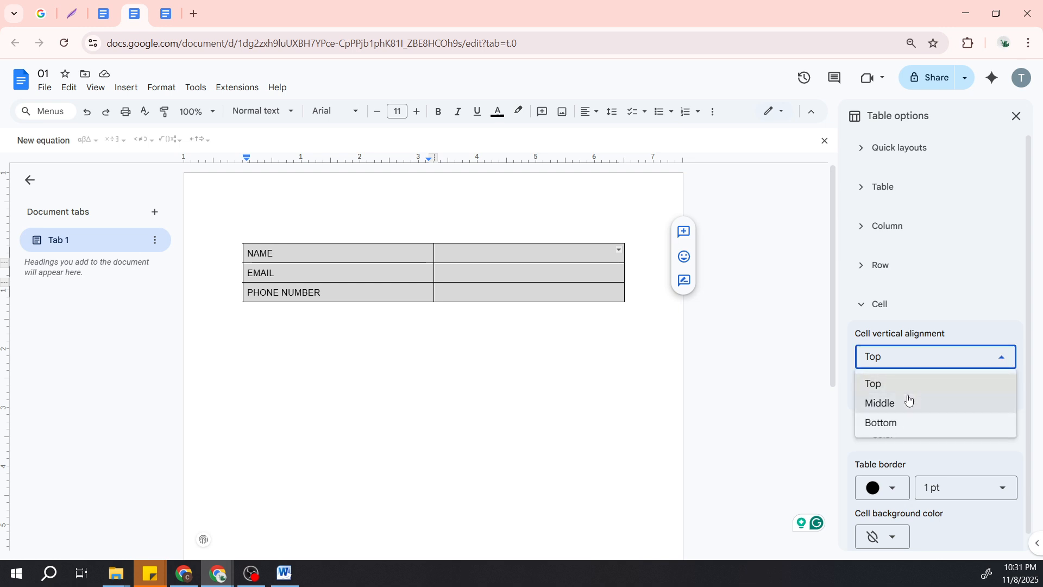
left_click(907, 403)
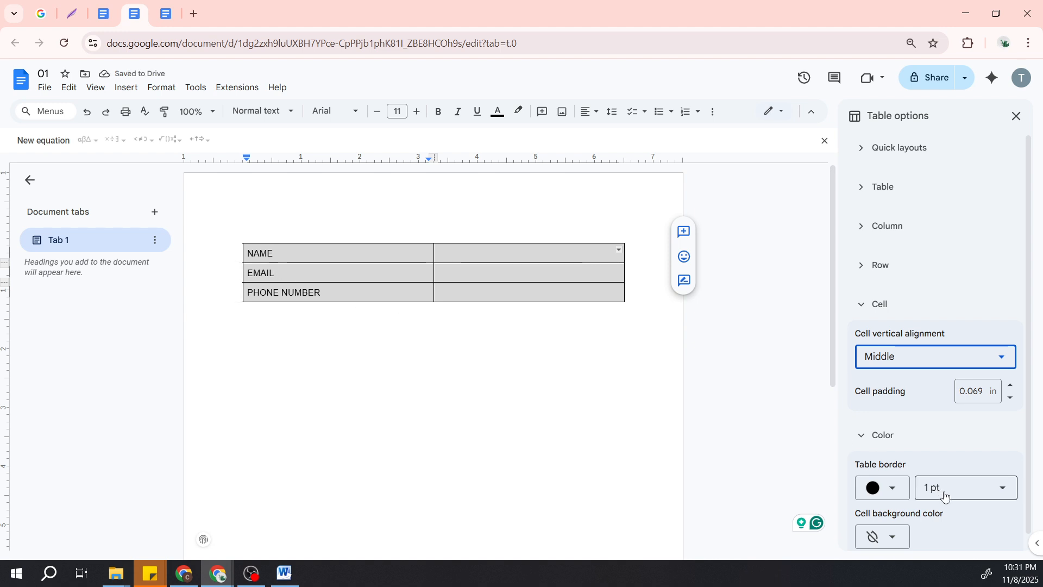
Change the table border color to white for all cells and deselect the table.
scroll(946, 496, "down", 1)
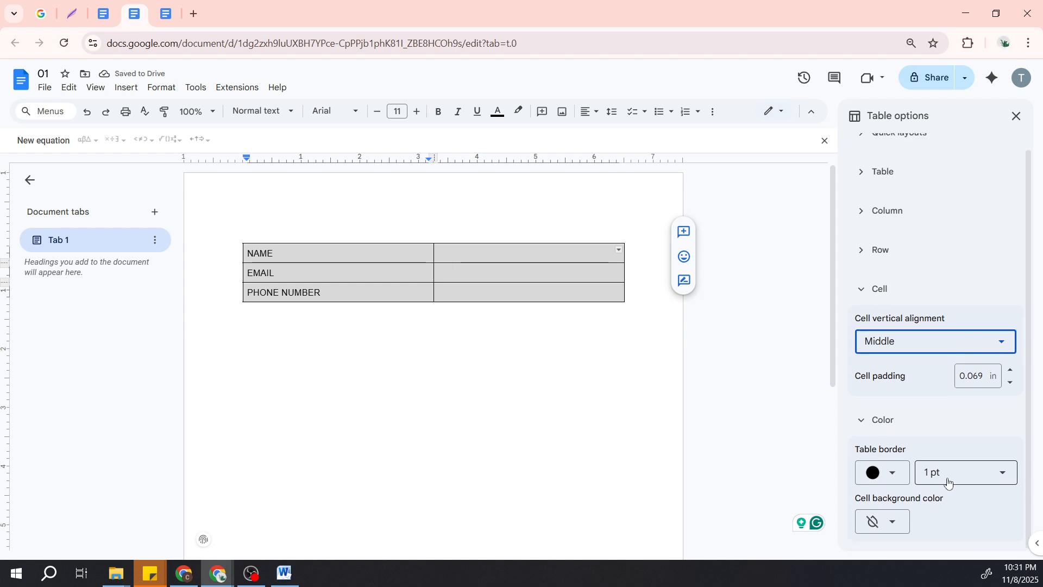
left_click(889, 478)
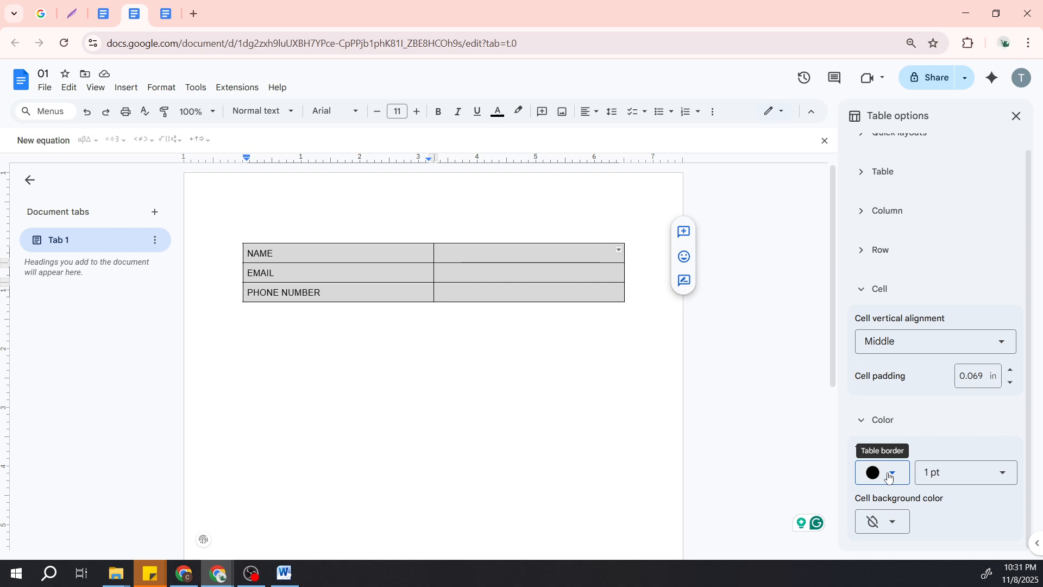
left_click(889, 478)
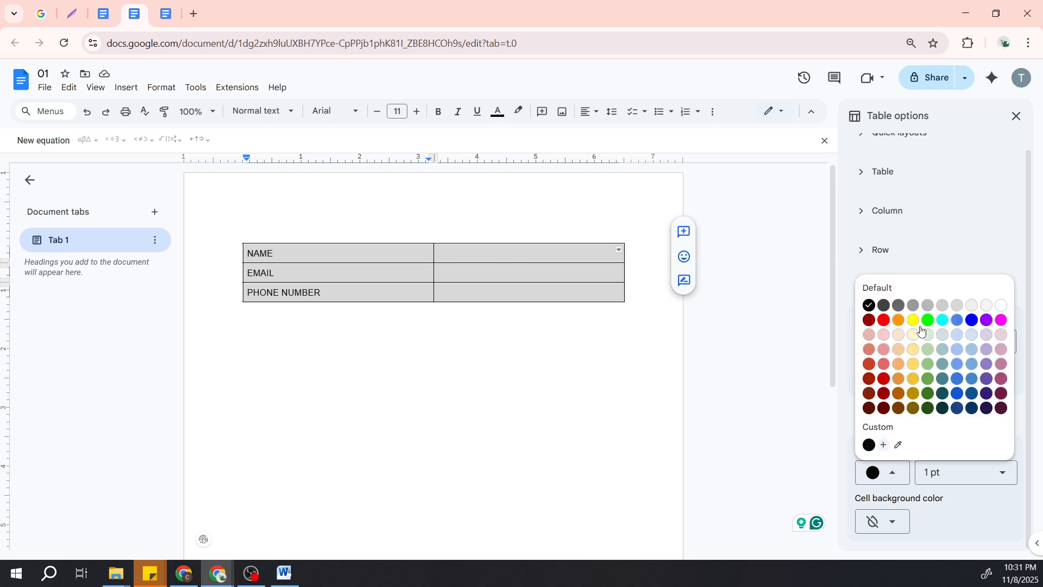
left_click(1003, 307)
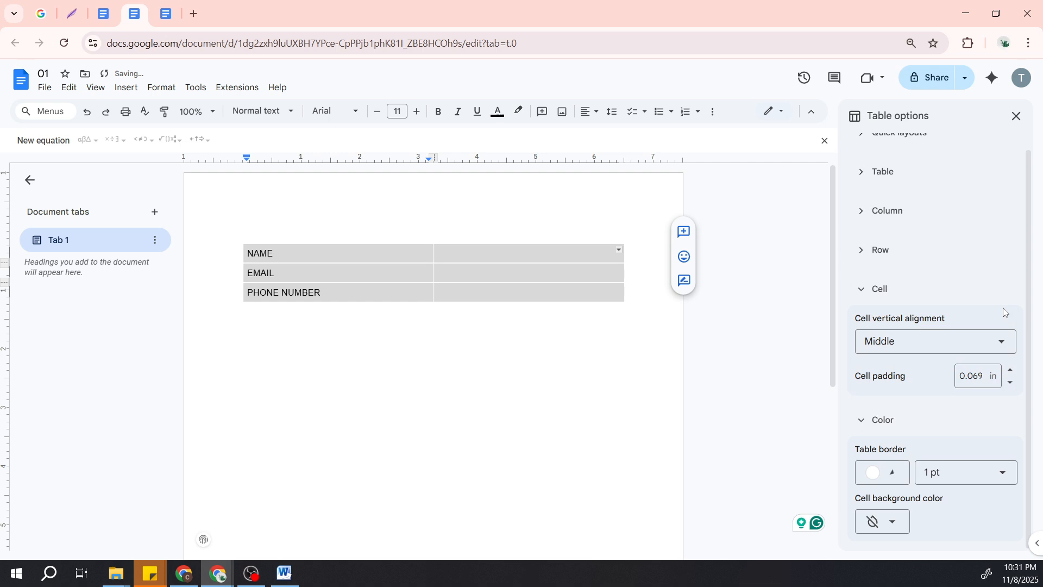
left_click(554, 357)
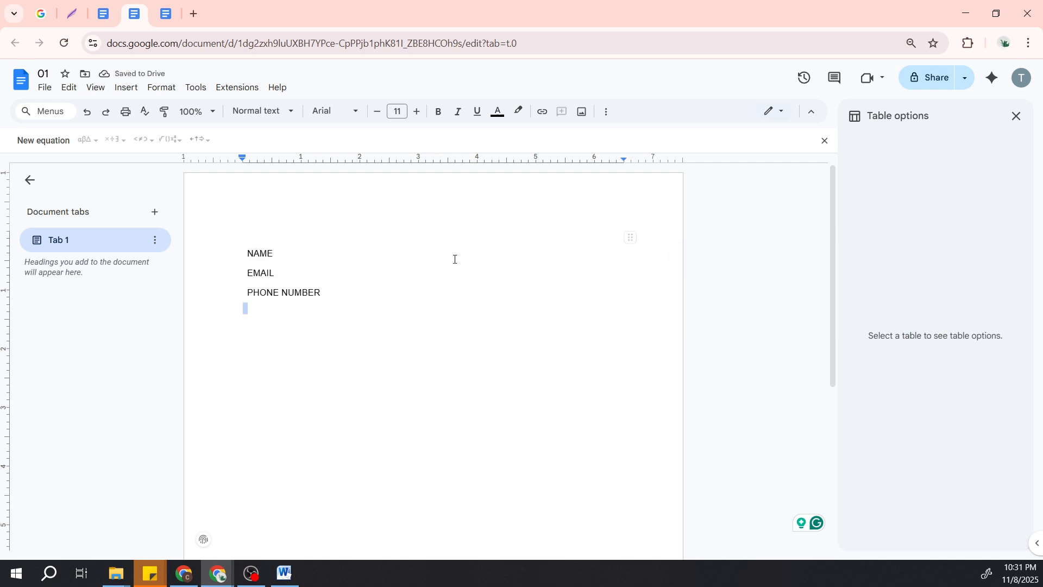
left_click(454, 260)
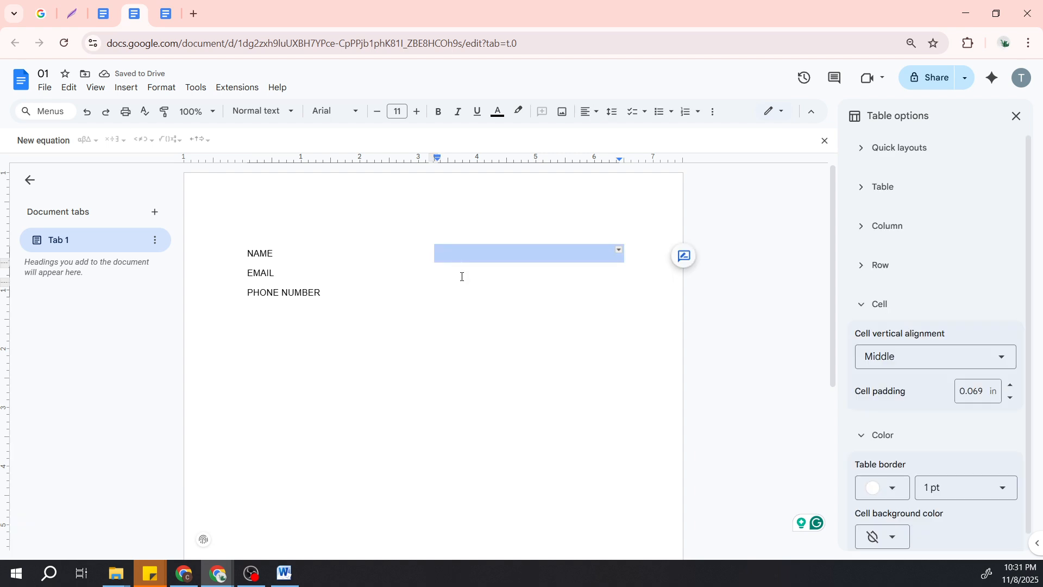
left_click(461, 274)
left_click(461, 292)
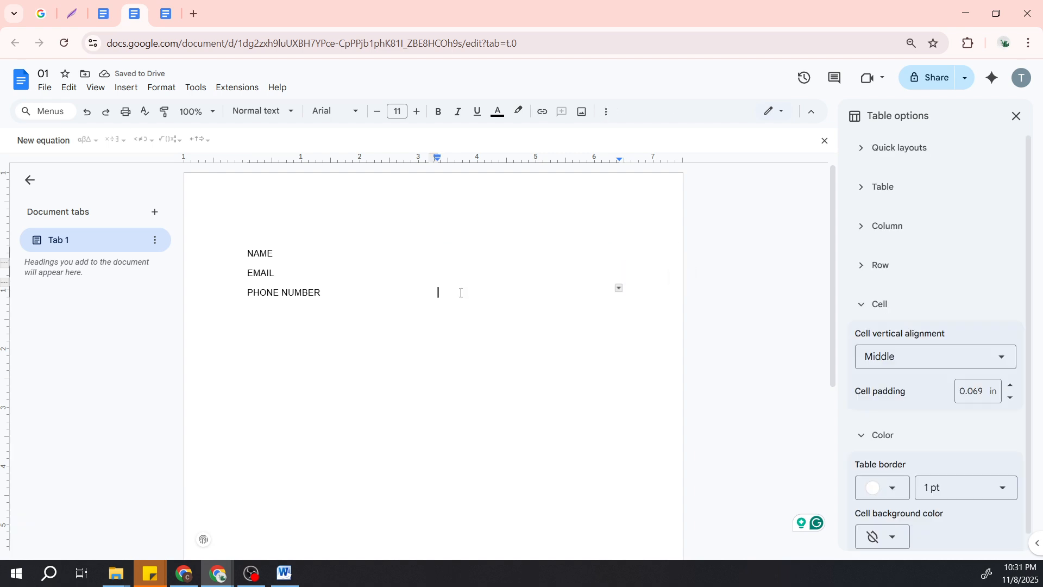
left_click(372, 424)
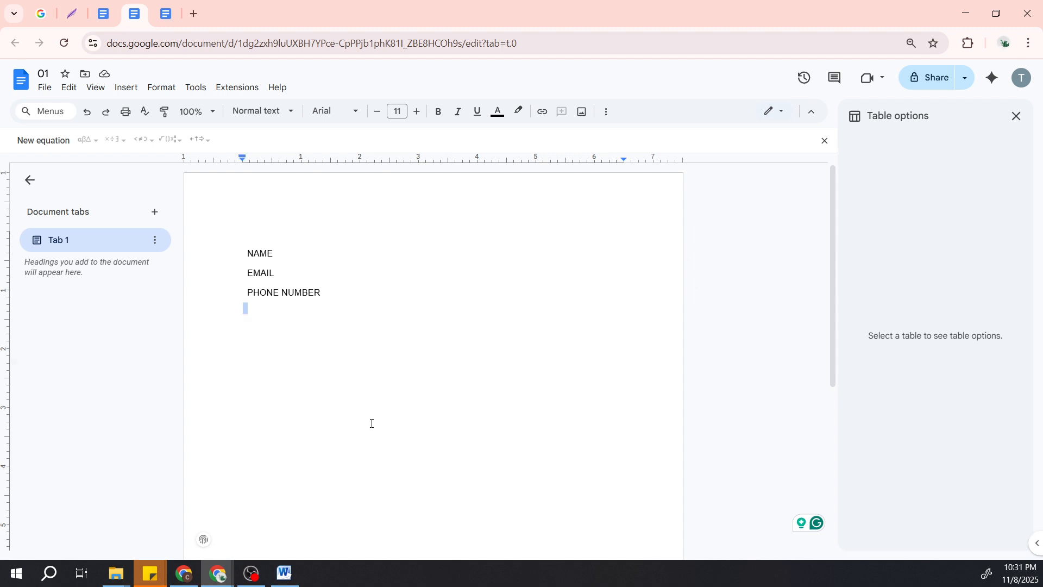